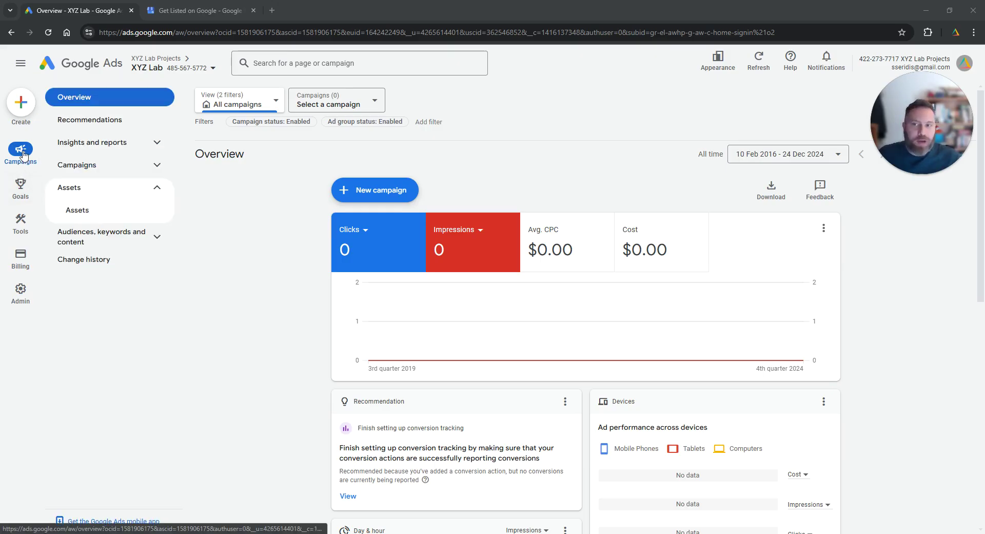
Filter the Assets page to Location and start a new location asset for affiliate locations
{"action": "left_click", "coordinate": [123, 210]}
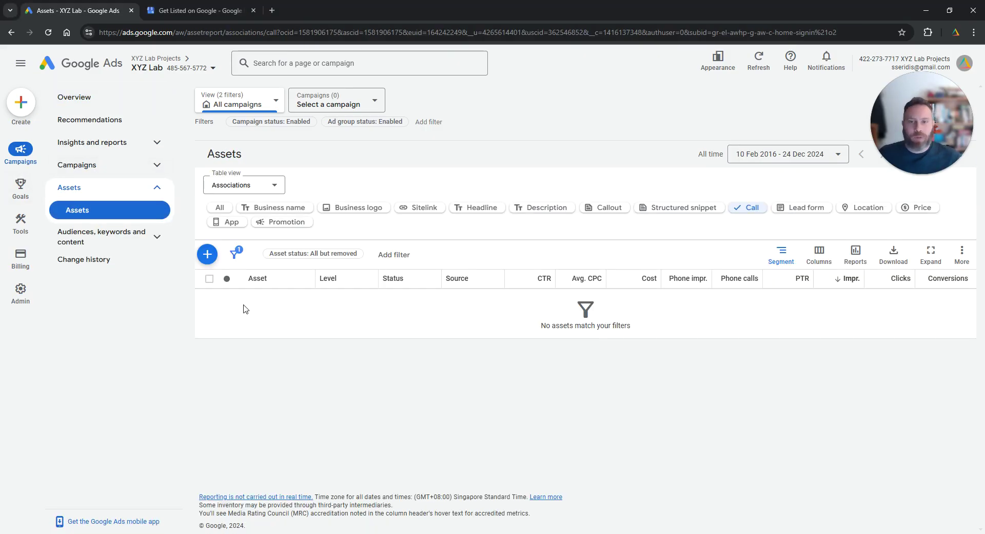
{"action": "left_click", "coordinate": [868, 208]}
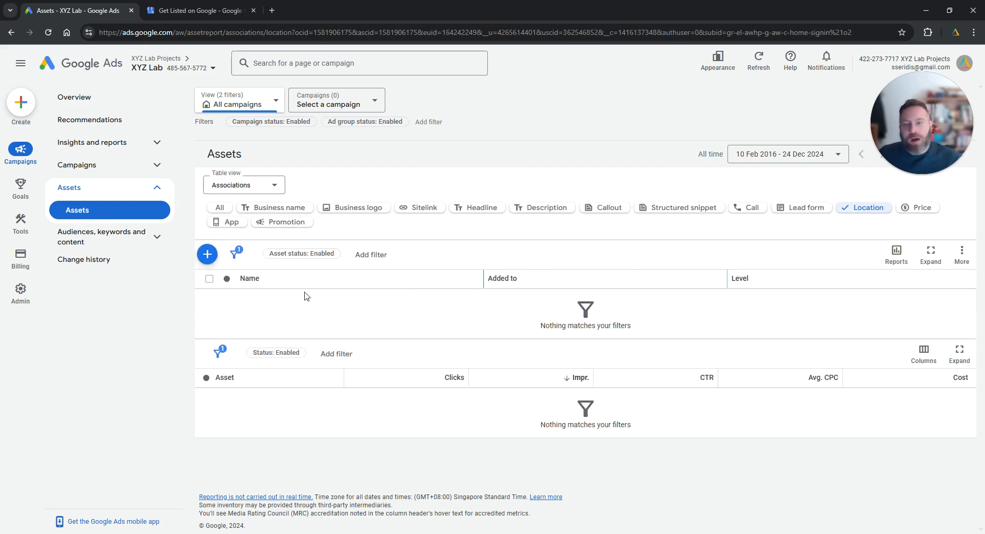
{"action": "left_click", "coordinate": [205, 256]}
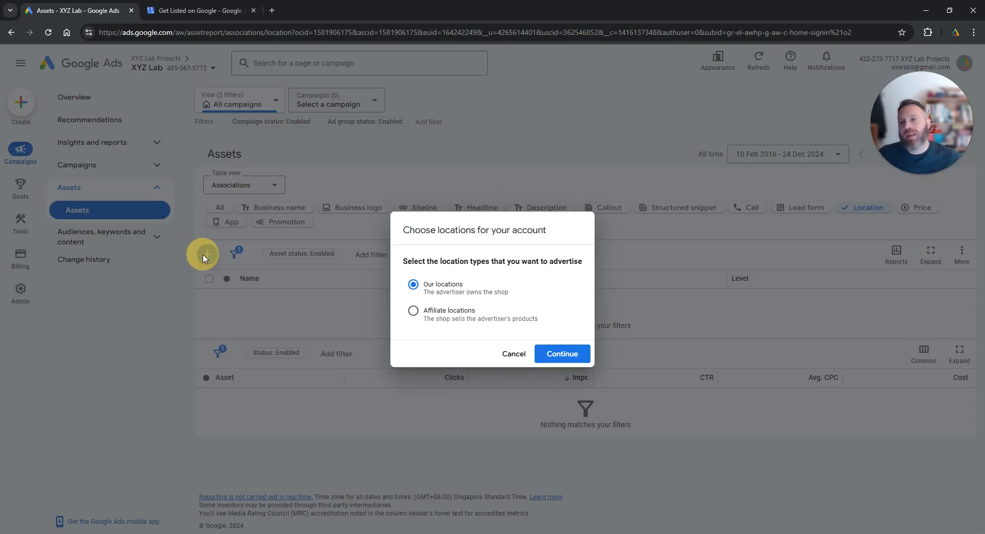
{"action": "left_click", "coordinate": [456, 313]}
Continue to the chain picker, search 'india' and show the General retailer chains in India
{"action": "left_click", "coordinate": [562, 353]}
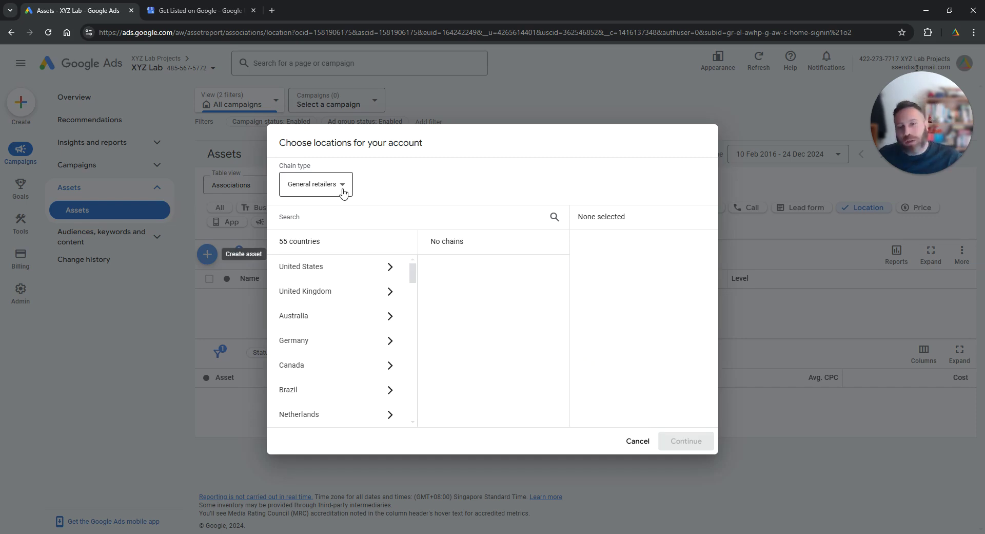
{"action": "left_click", "coordinate": [321, 217]}
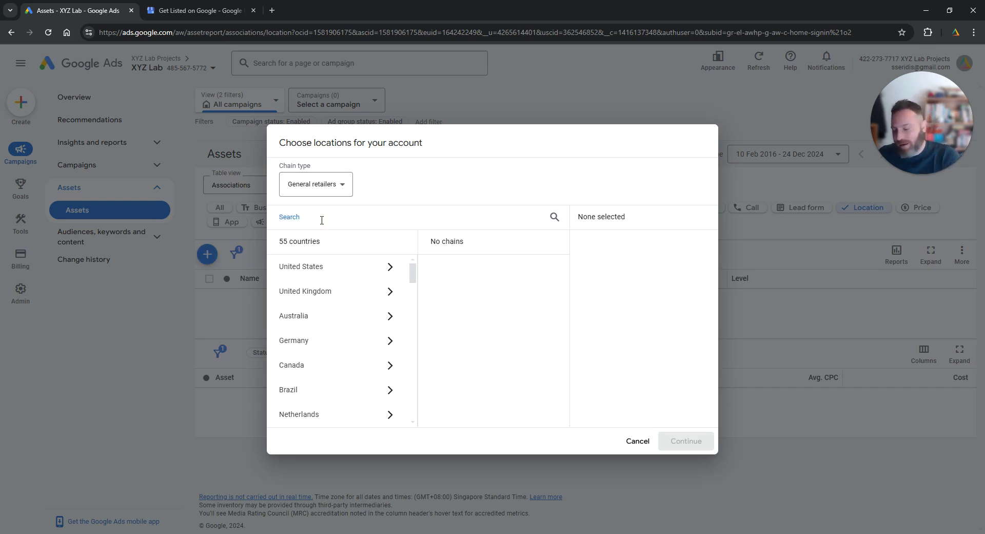
{"action": "type", "text": "india"}
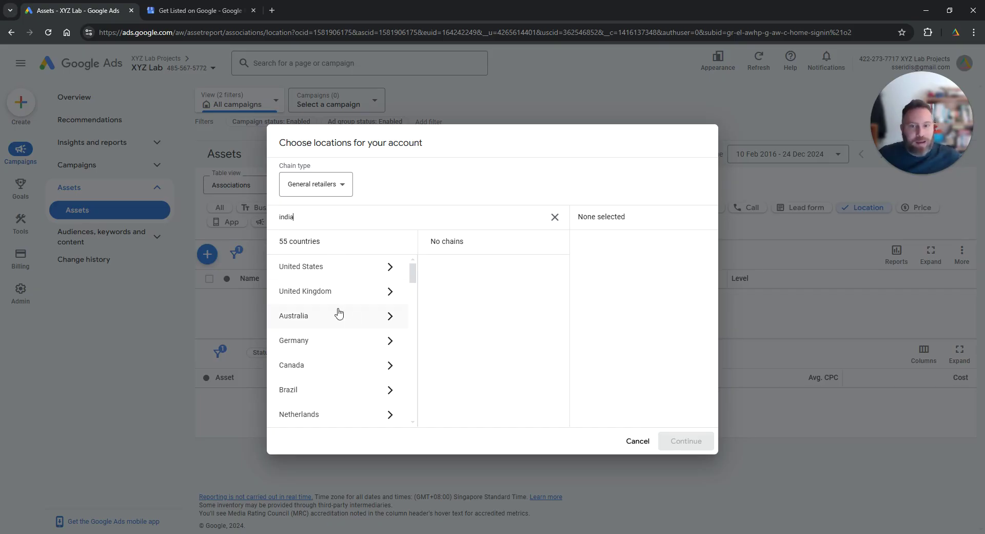
{"action": "scroll", "coordinate": [361, 325], "scroll_direction": "down", "scroll_amount": 8}
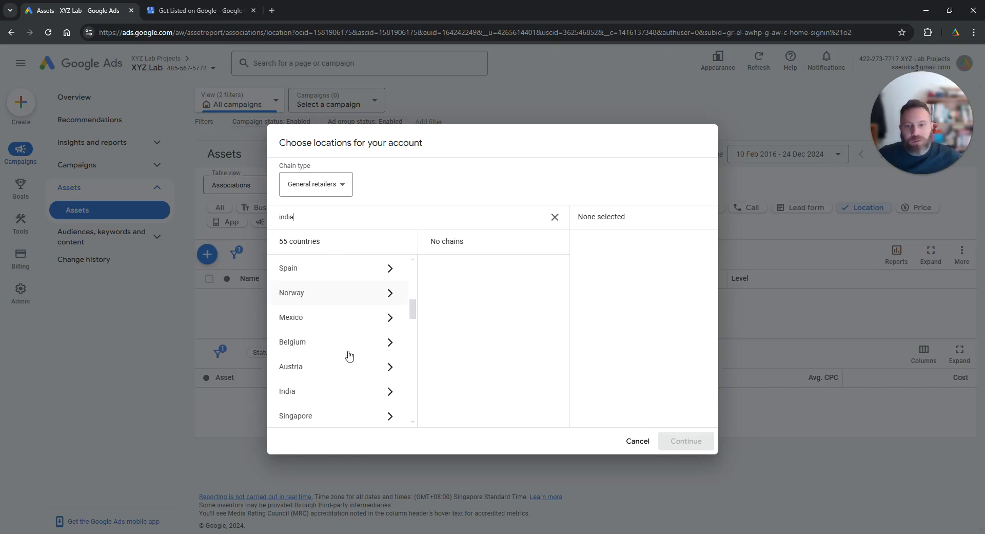
{"action": "scroll", "coordinate": [354, 361], "scroll_direction": "down", "scroll_amount": 1}
{"action": "scroll", "coordinate": [339, 303], "scroll_direction": "up", "scroll_amount": 1}
{"action": "left_click", "coordinate": [362, 299]}
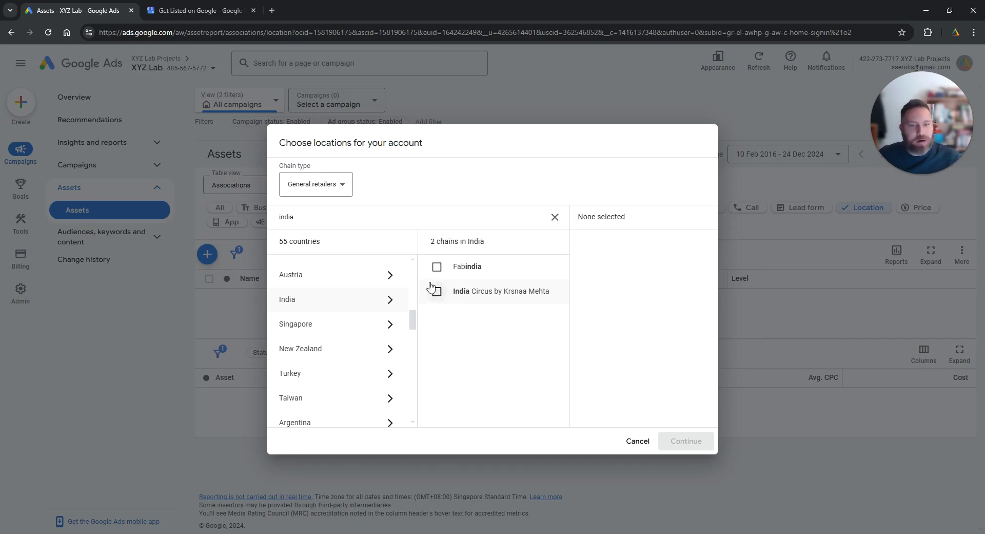
Tick, then untick, the Fabindia and India Circus by Krsnaa Mehta chains
{"action": "left_click", "coordinate": [437, 267]}
{"action": "left_click", "coordinate": [437, 291]}
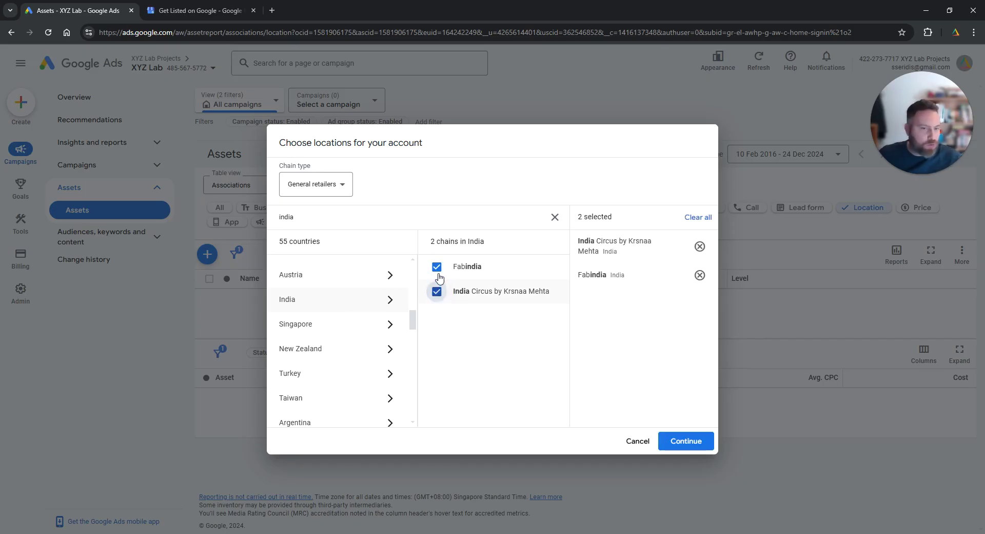
{"action": "left_click", "coordinate": [437, 267]}
{"action": "left_click", "coordinate": [436, 291]}
Switch to United States chains, clear the 'india' search, and browse all 6707 chains
{"action": "scroll", "coordinate": [349, 344], "scroll_direction": "up", "scroll_amount": 5}
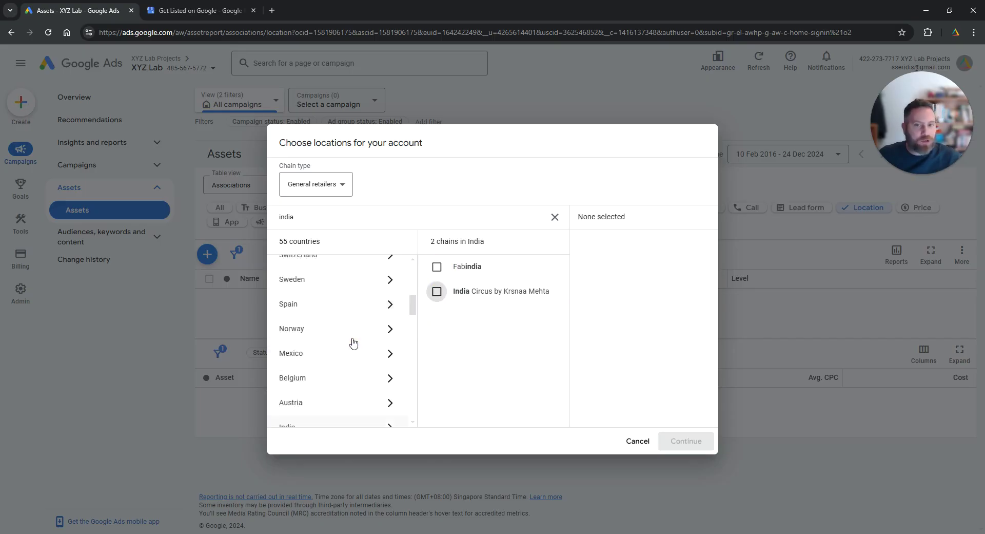
{"action": "left_click", "coordinate": [360, 271]}
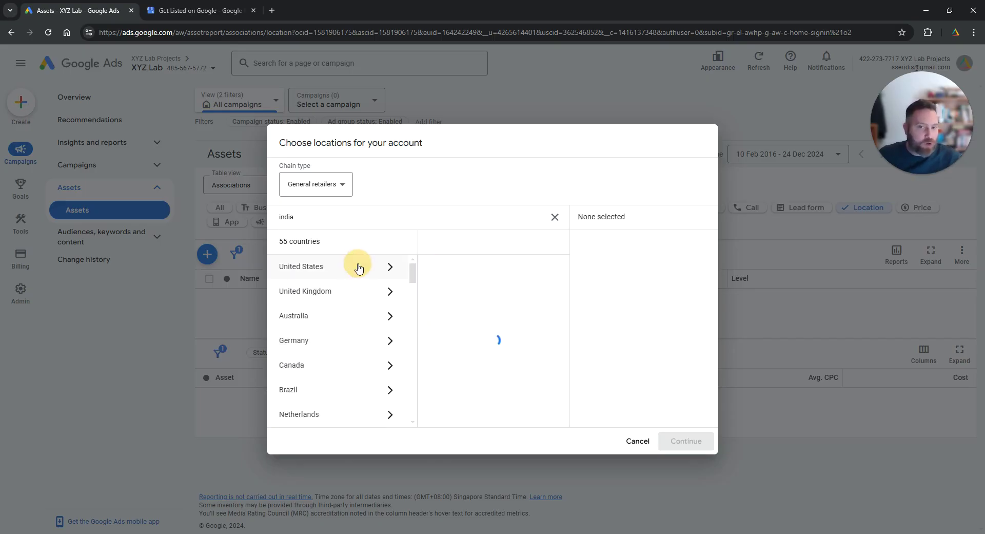
{"action": "scroll", "coordinate": [479, 341], "scroll_direction": "down", "scroll_amount": 3}
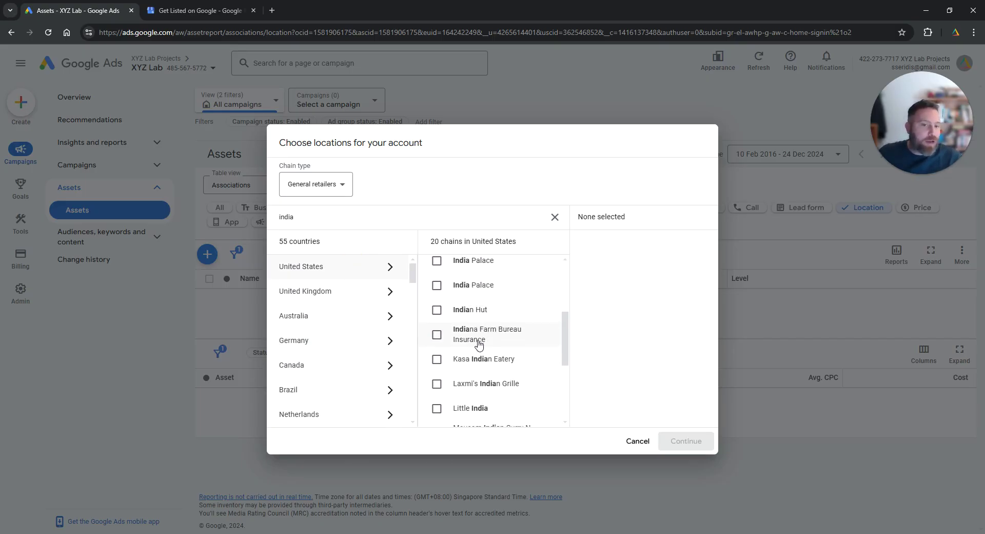
{"action": "double_click", "coordinate": [308, 220]}
{"action": "key", "text": "BackSpace"}
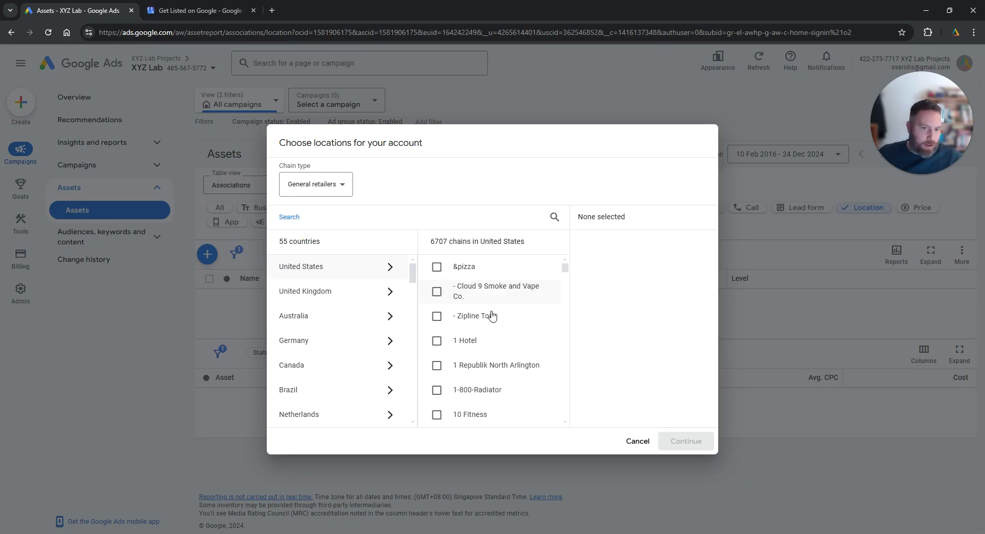
{"action": "scroll", "coordinate": [496, 339], "scroll_direction": "down", "scroll_amount": 5}
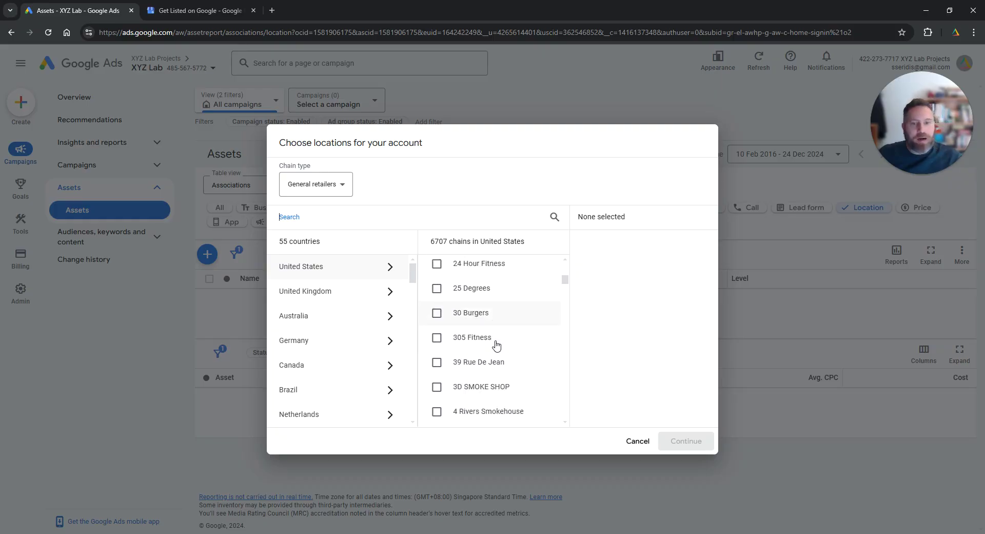
{"action": "scroll", "coordinate": [495, 348], "scroll_direction": "down", "scroll_amount": 4}
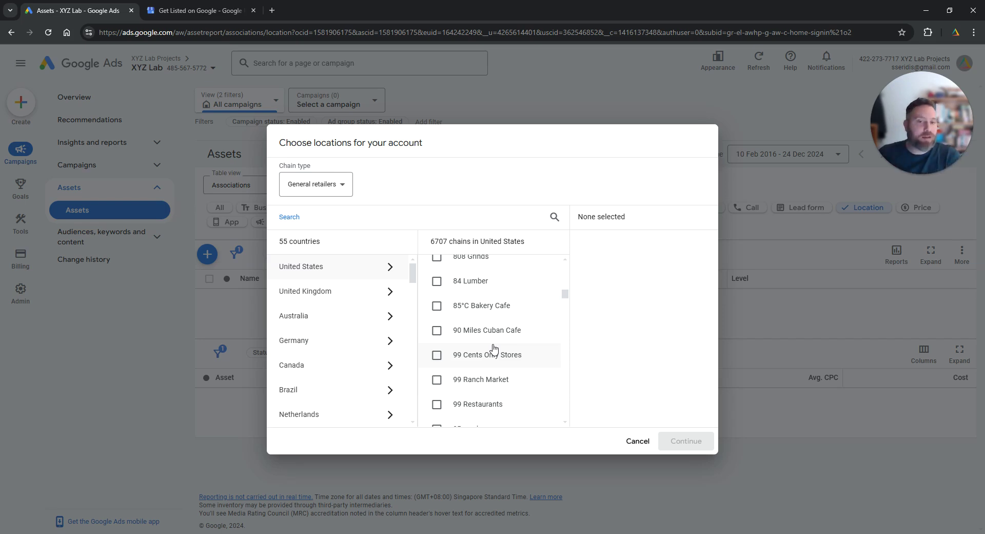
Cancel the affiliate chains, restart the location asset with Our locations, and view the Business Profile tab
{"action": "left_click", "coordinate": [637, 441]}
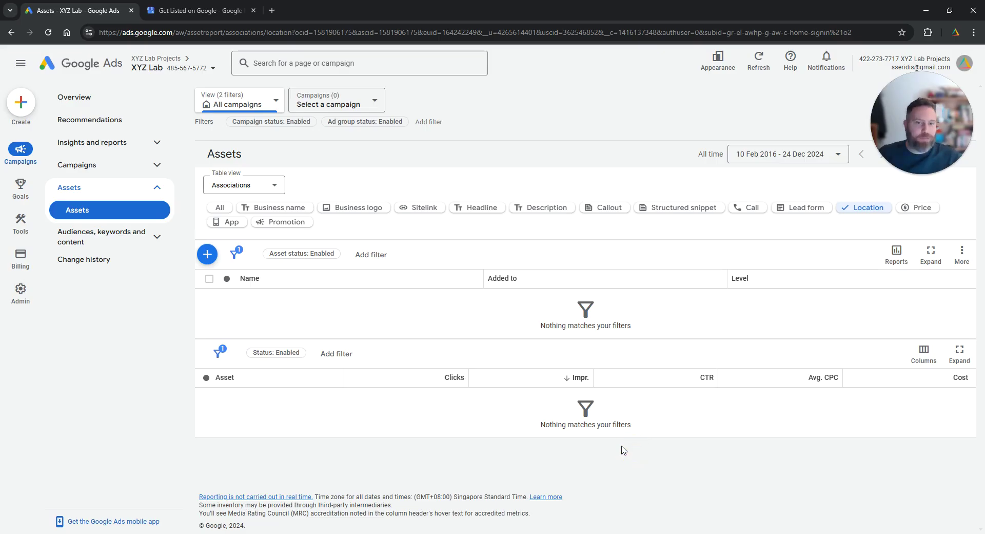
{"action": "left_click", "coordinate": [207, 254]}
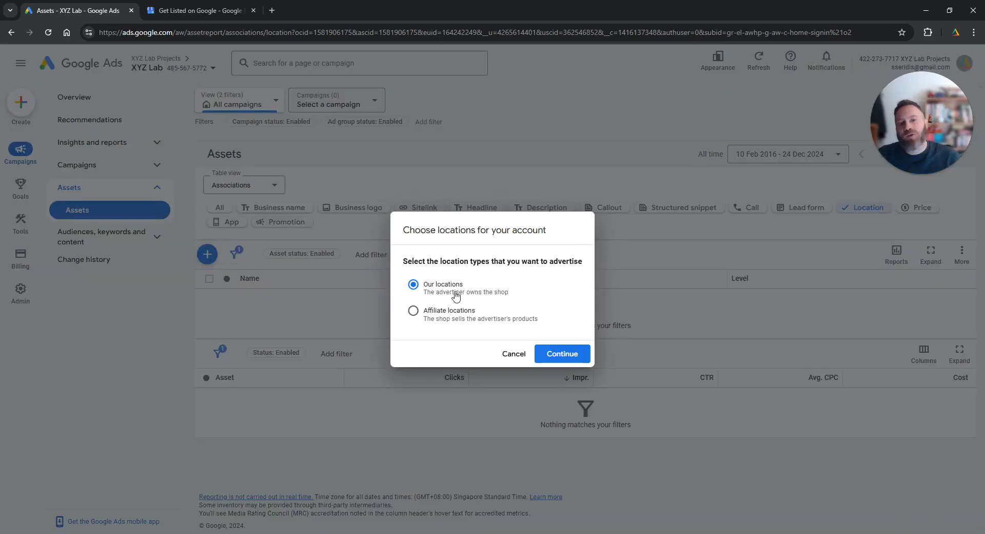
{"action": "left_click", "coordinate": [563, 353]}
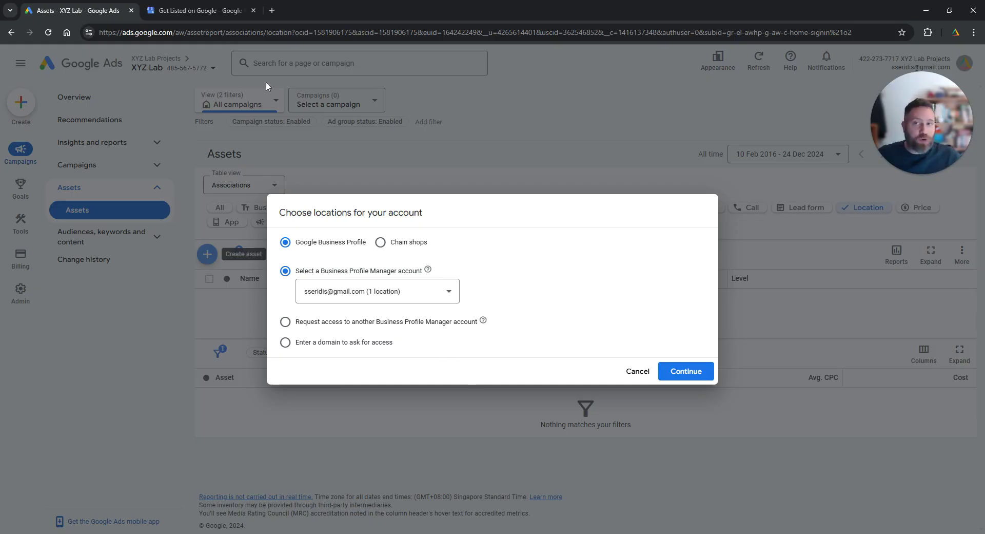
{"action": "left_click", "coordinate": [222, 11]}
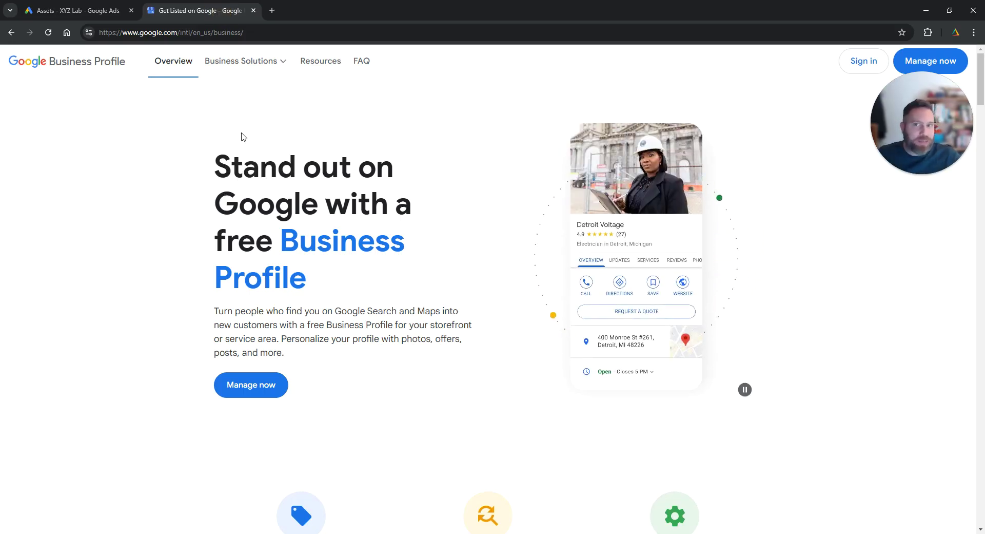
Bring up the Google Business Profile page at google.com/business, then return to Google Ads
{"action": "left_click", "coordinate": [276, 33]}
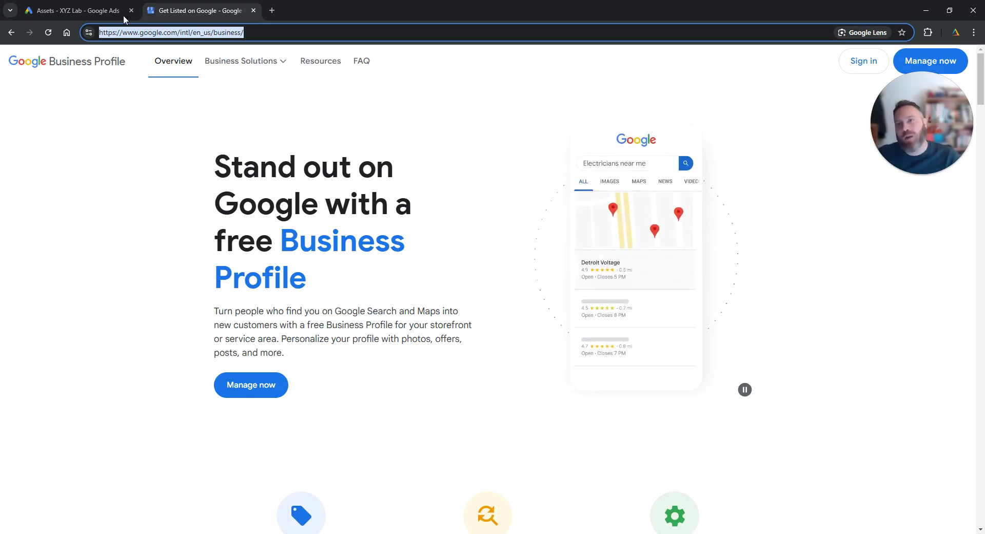
{"action": "left_click", "coordinate": [109, 10]}
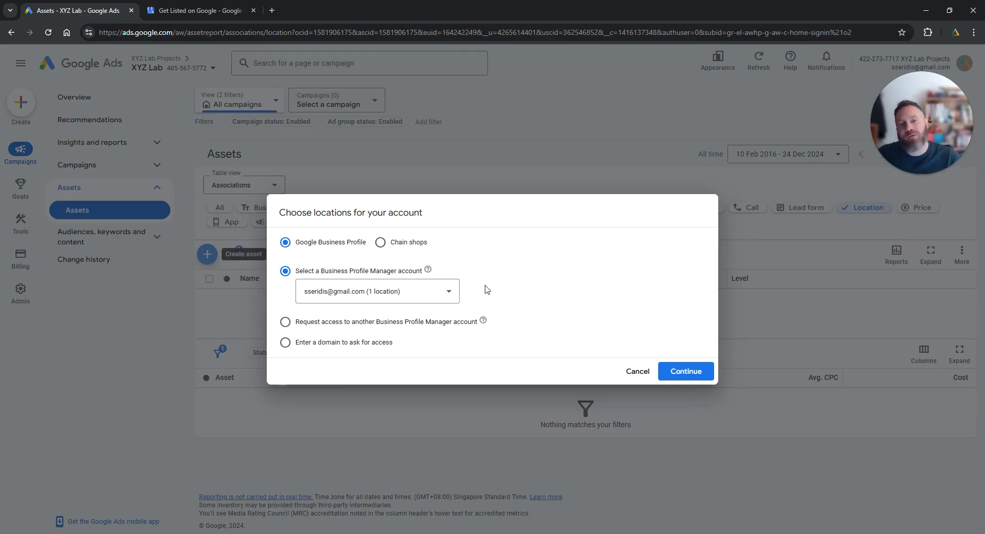
Choose 'Request access to another Business Profile Manager account', leaving the email field blank
{"action": "left_click", "coordinate": [300, 276]}
{"action": "left_click_drag", "start_coordinate": [301, 277], "coordinate": [438, 279]}
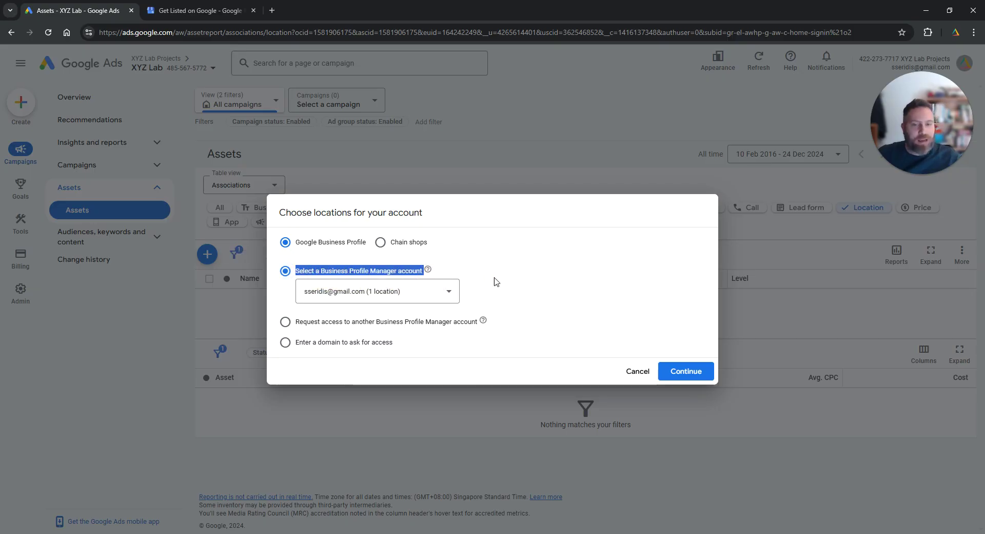
{"action": "left_click", "coordinate": [283, 323]}
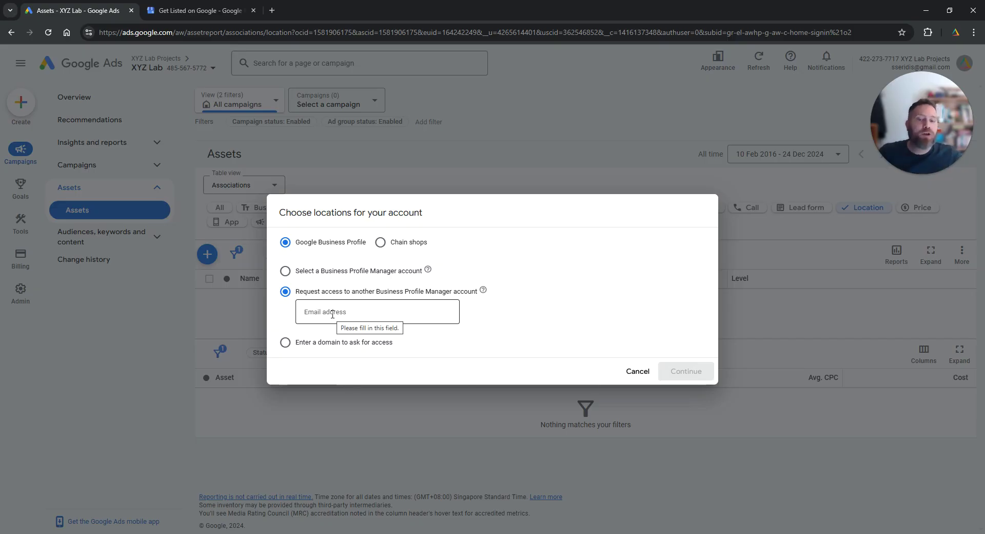
{"action": "left_click", "coordinate": [333, 314]}
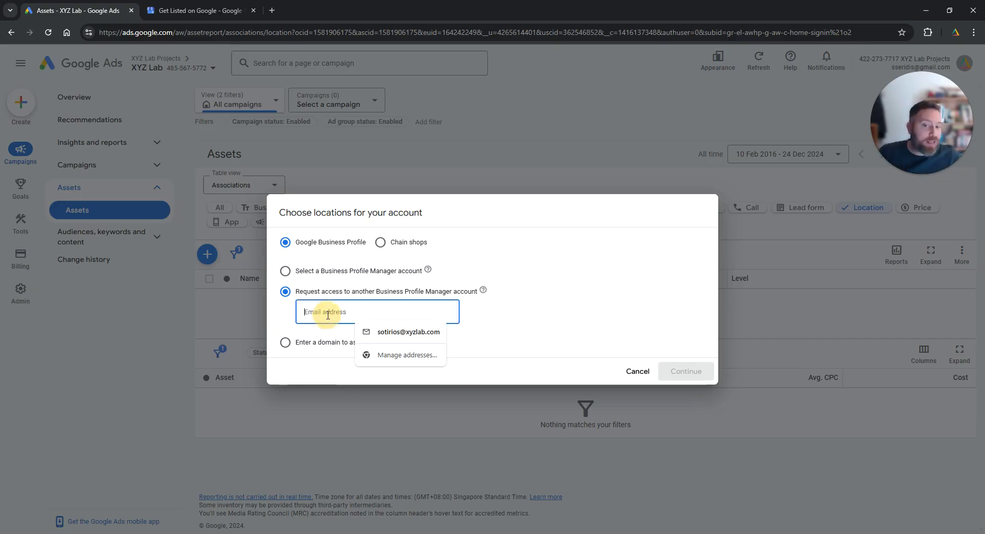
{"action": "left_click", "coordinate": [573, 313]}
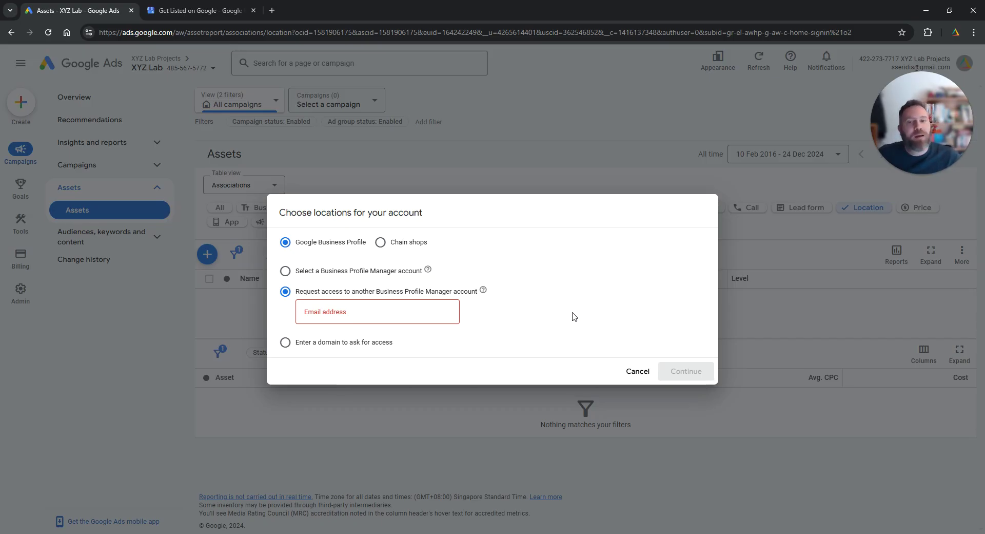
Try the domain access option with test.com, then reselect the linked Business Profile Manager account
{"action": "left_click", "coordinate": [371, 343]}
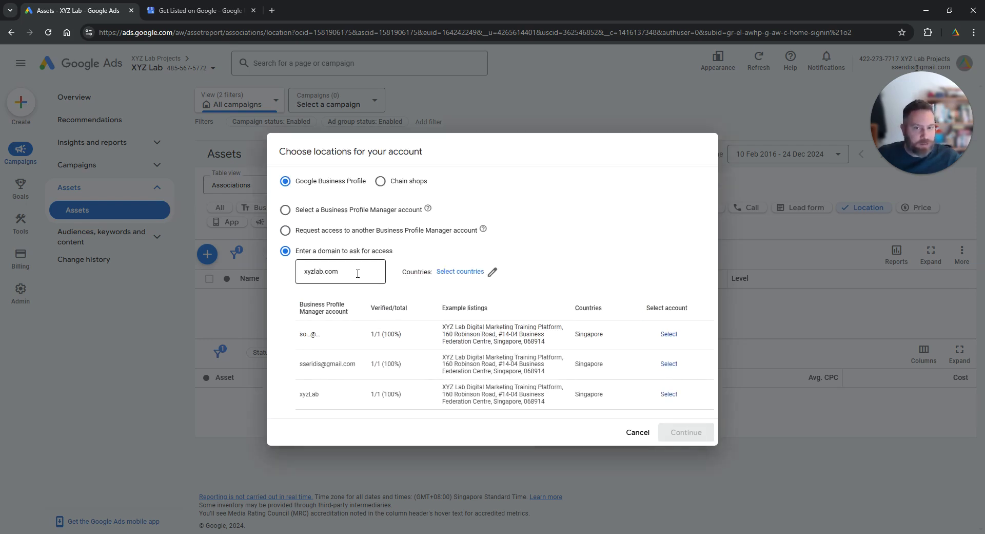
{"action": "double_click", "coordinate": [358, 273]}
{"action": "type", "text": "test"}
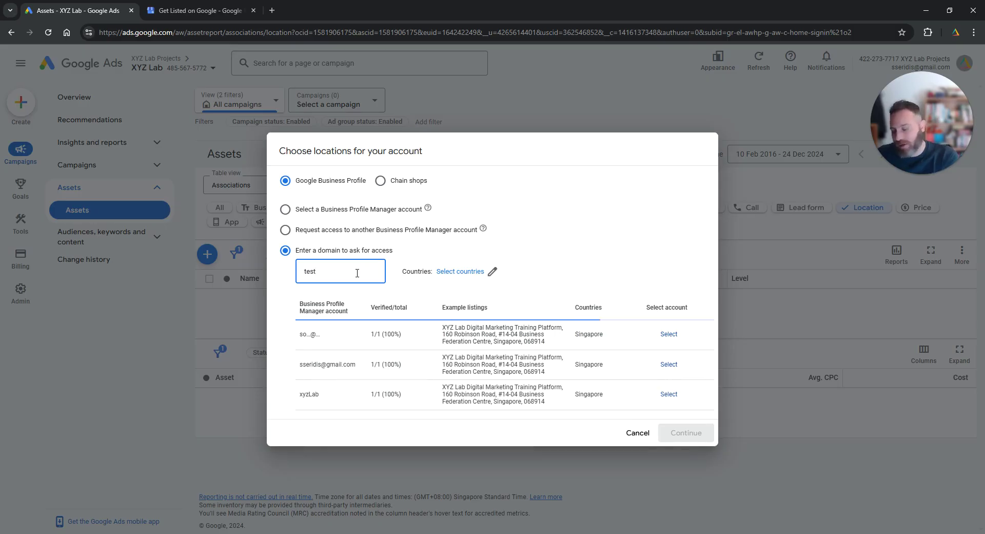
{"action": "type", "text": ".com"}
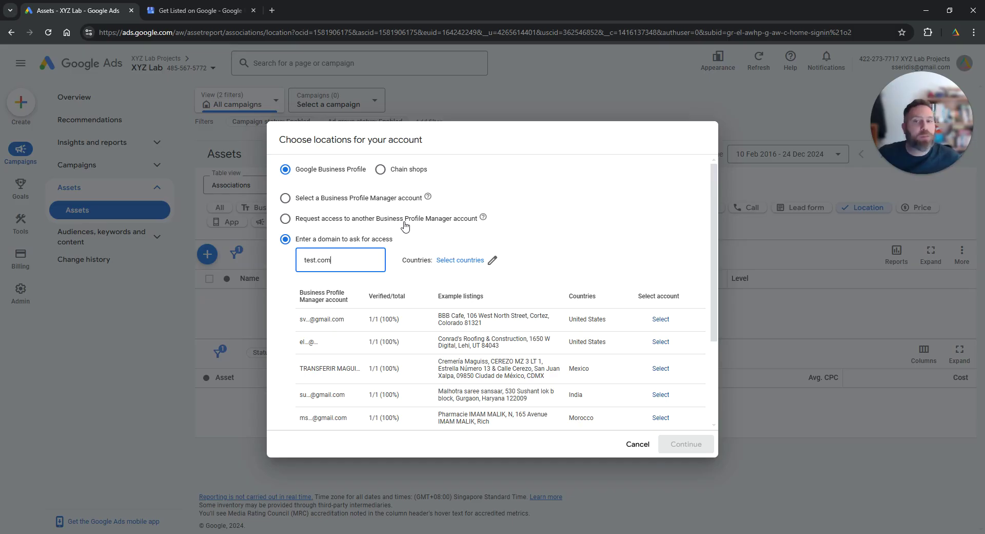
{"action": "left_click", "coordinate": [386, 202]}
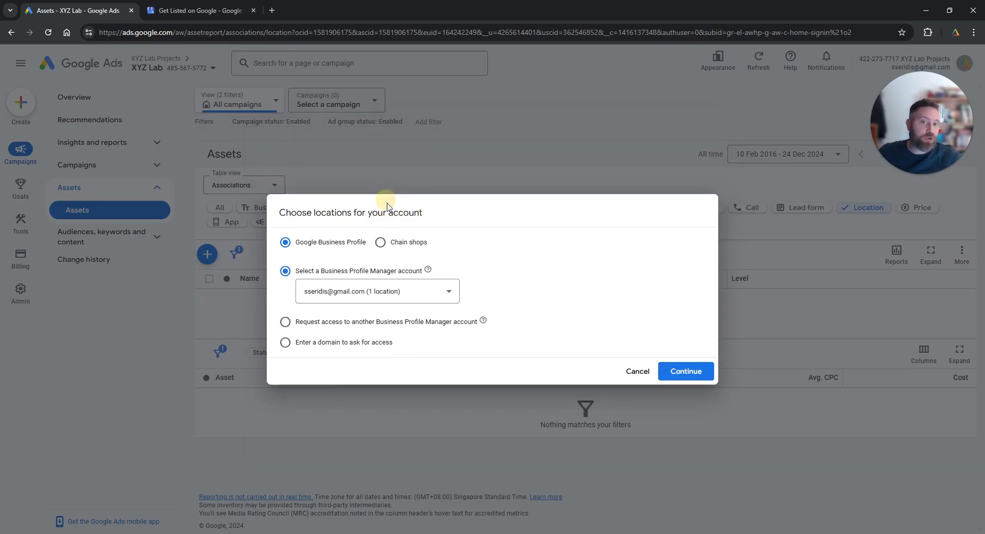
Review the one location to sync, cancel out of the setup, and check the Table view options
{"action": "left_click", "coordinate": [700, 380]}
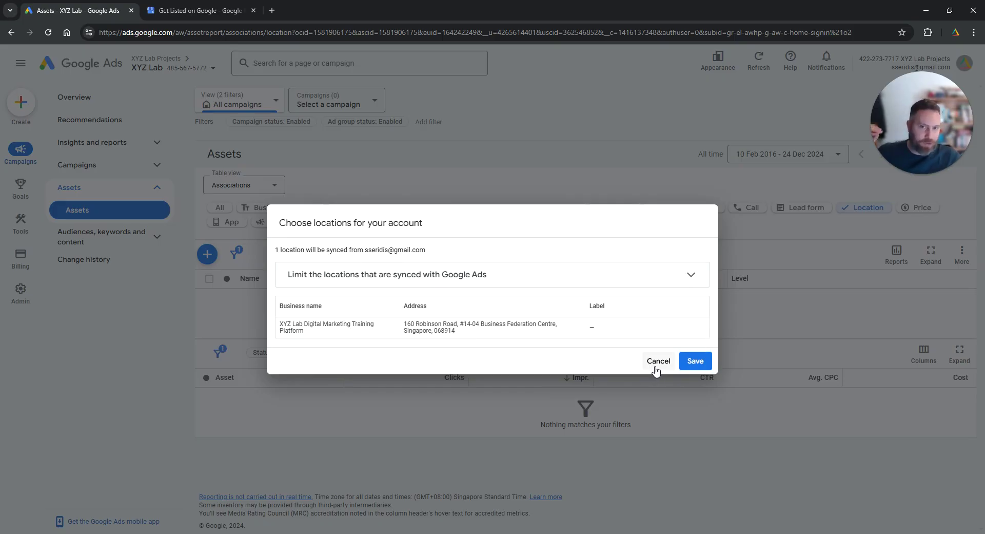
{"action": "left_click", "coordinate": [654, 367]}
{"action": "left_click", "coordinate": [635, 369]}
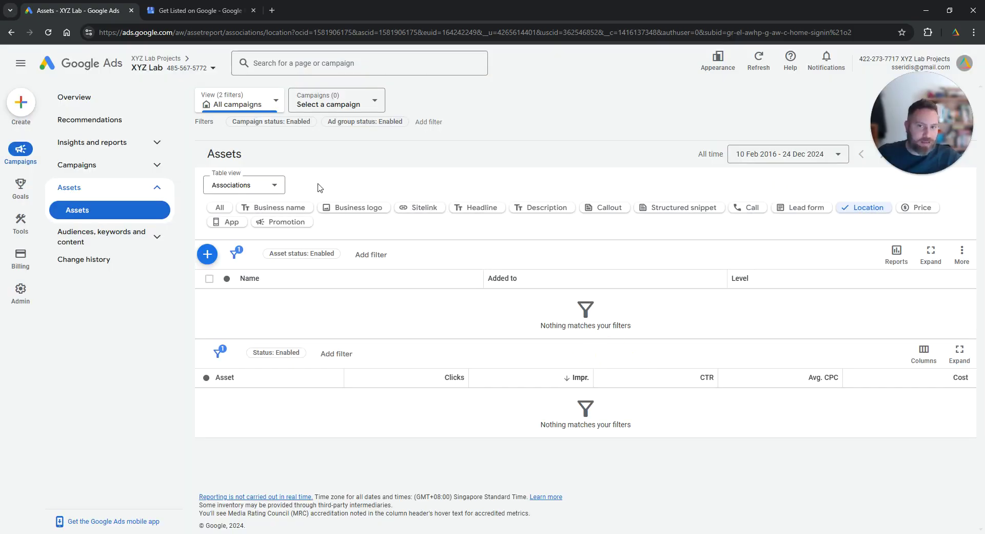
{"action": "left_click", "coordinate": [219, 325]}
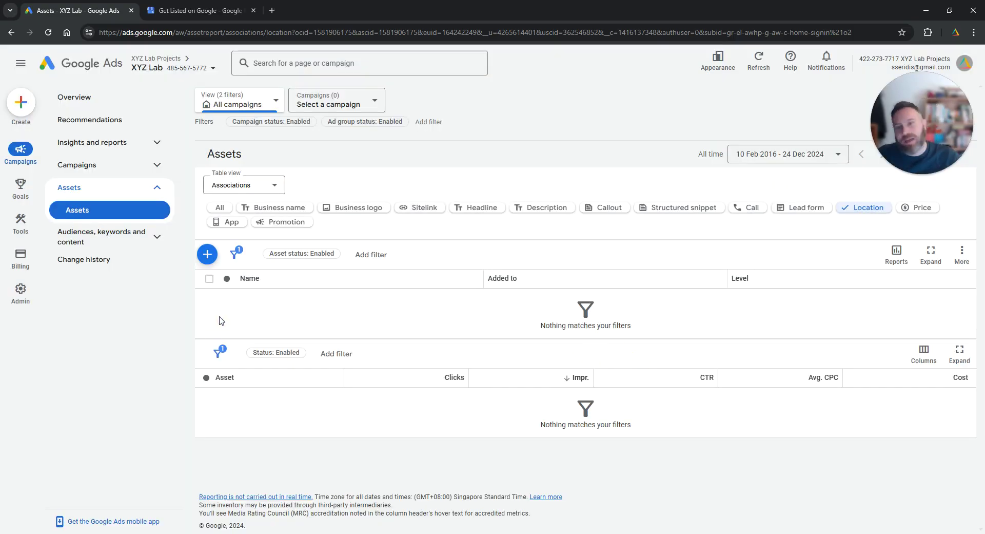
{"action": "left_click", "coordinate": [209, 279]}
{"action": "left_click", "coordinate": [272, 186]}
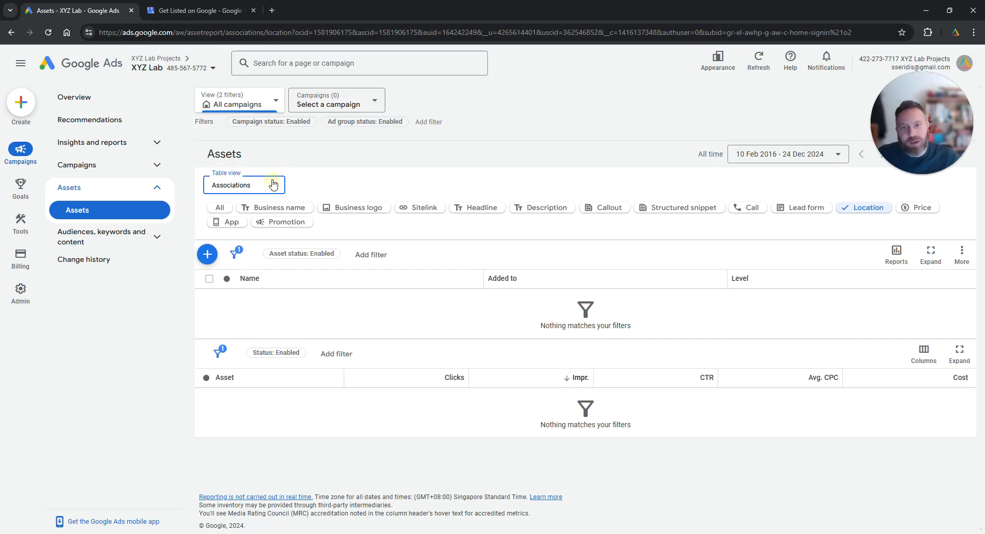
{"action": "left_click", "coordinate": [393, 158]}
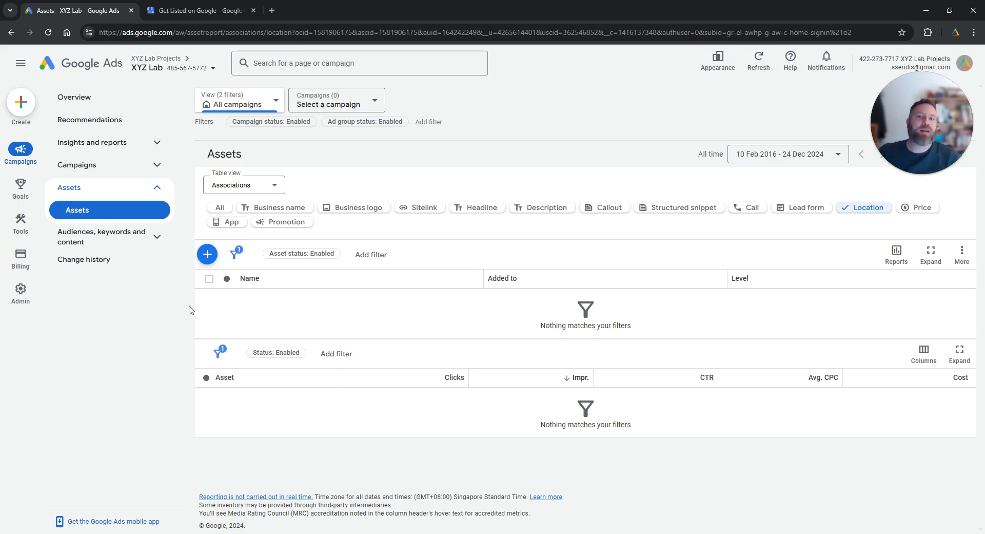
{"action": "left_click", "coordinate": [207, 255]}
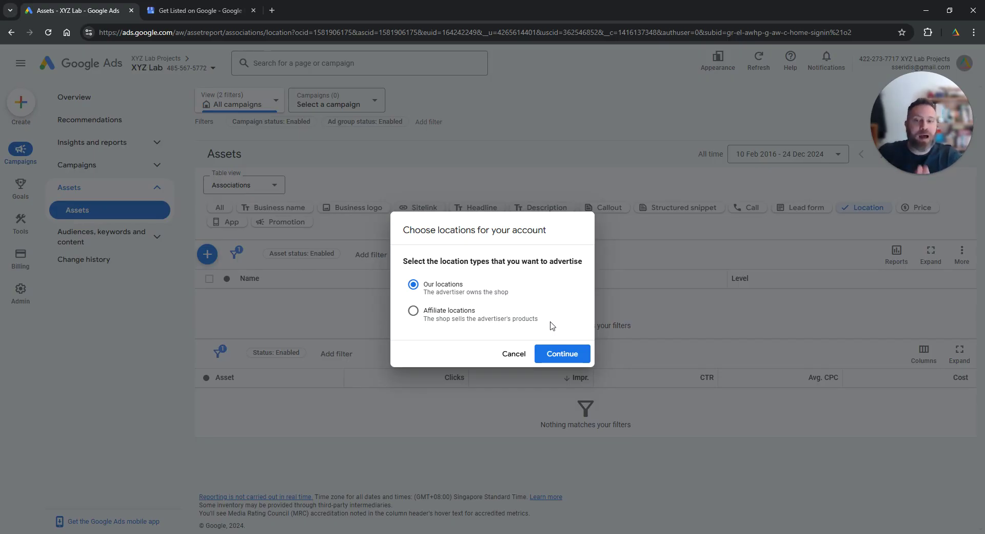
{"action": "left_click", "coordinate": [583, 359]}
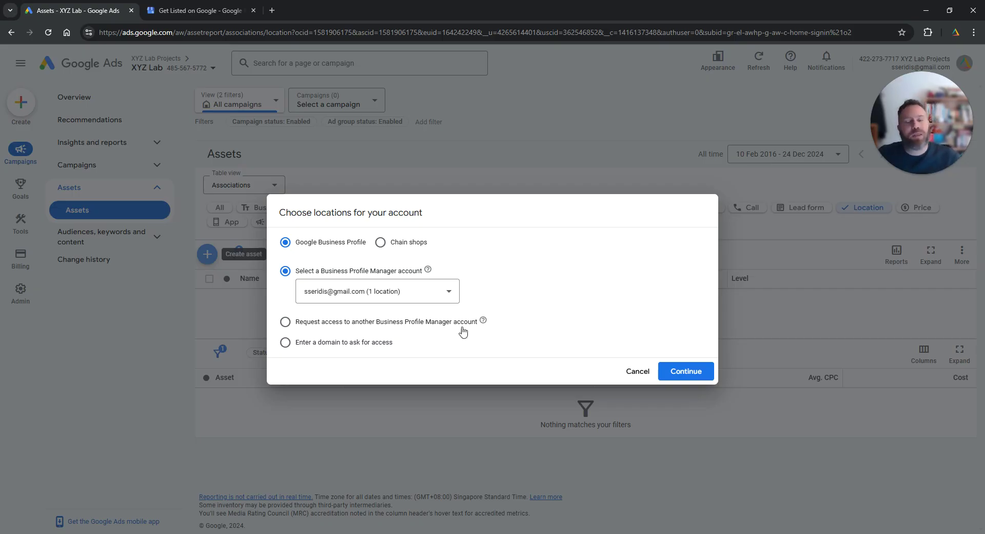
{"action": "left_click", "coordinate": [287, 323]}
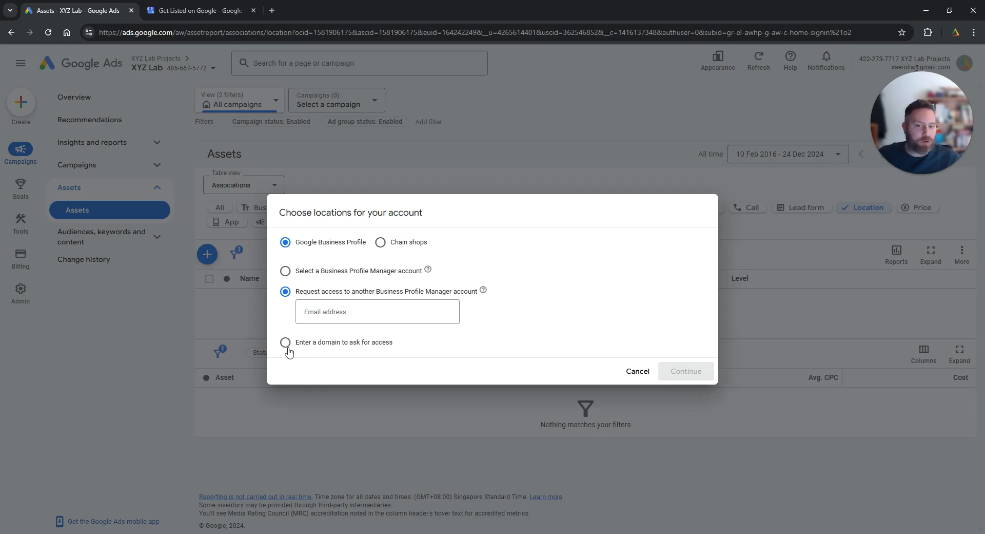
{"action": "left_click", "coordinate": [637, 371]}
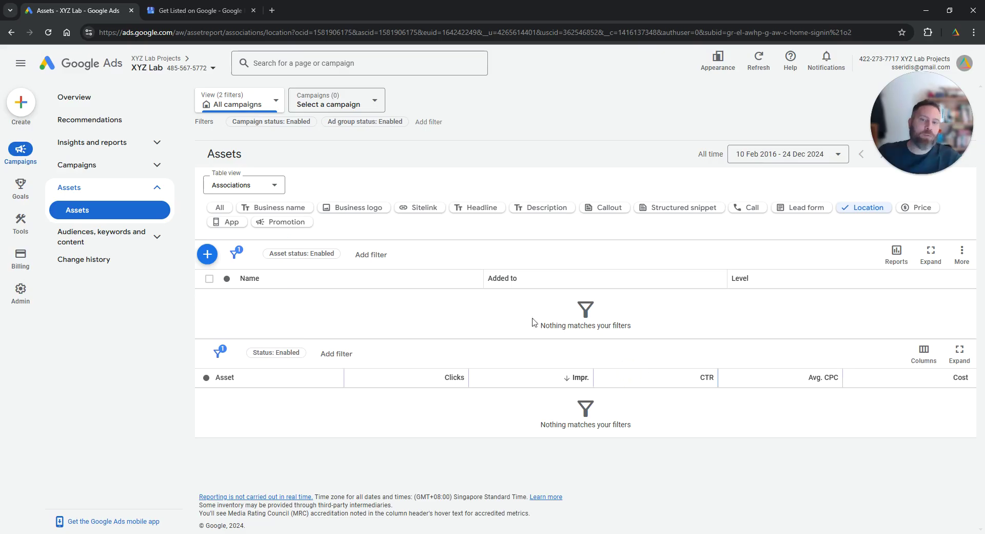